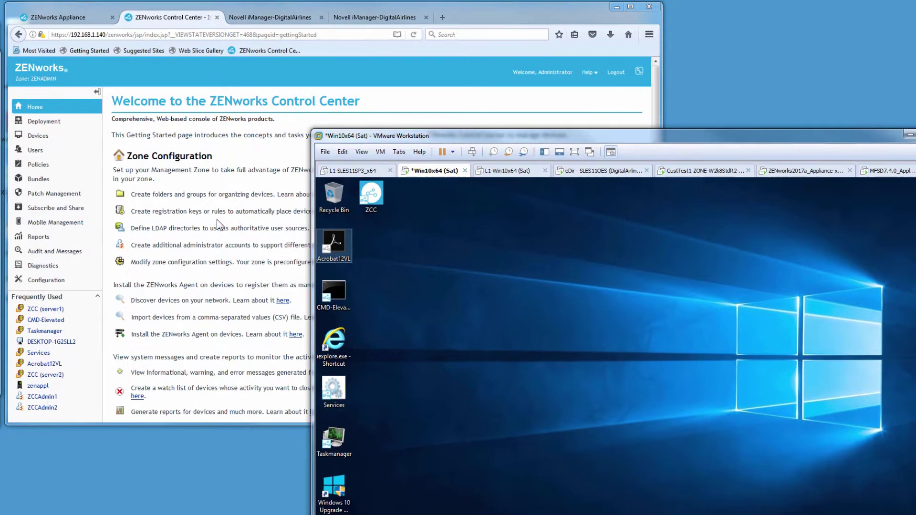
# Bring the Firefox window showing ZENworks Control Center in front of VMware Workstation
pyautogui.click(236, 229)
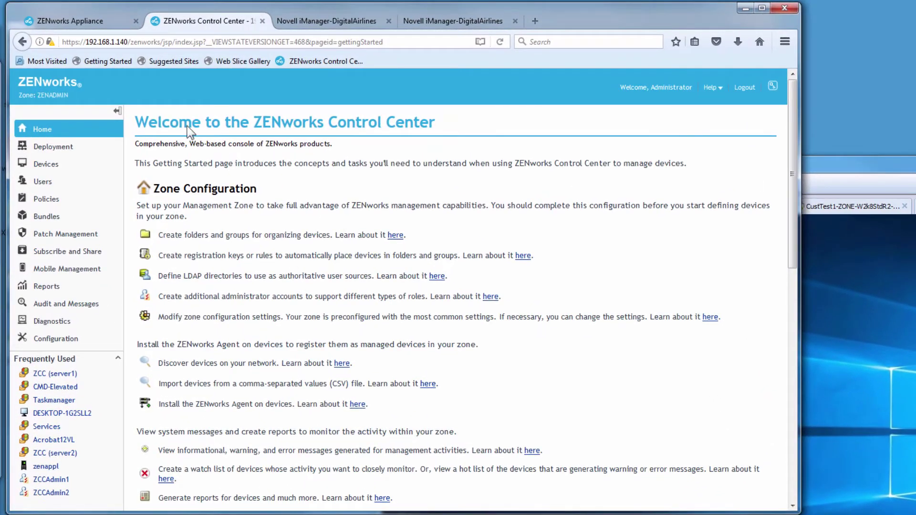
# Sign in to ZENworks Appliance with the saved admin login, open Logs, and return to Control Center
pyautogui.click(73, 21)
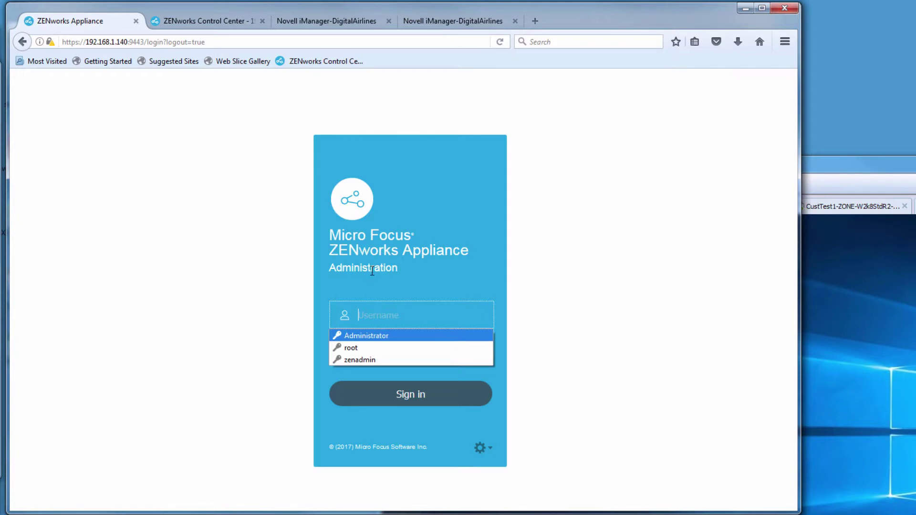
pyautogui.click(367, 360)
pyautogui.click(386, 397)
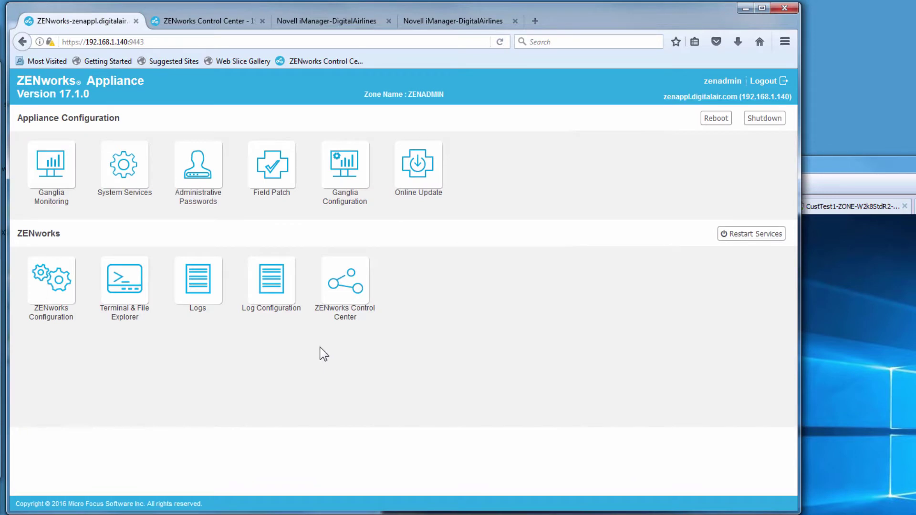
pyautogui.click(213, 298)
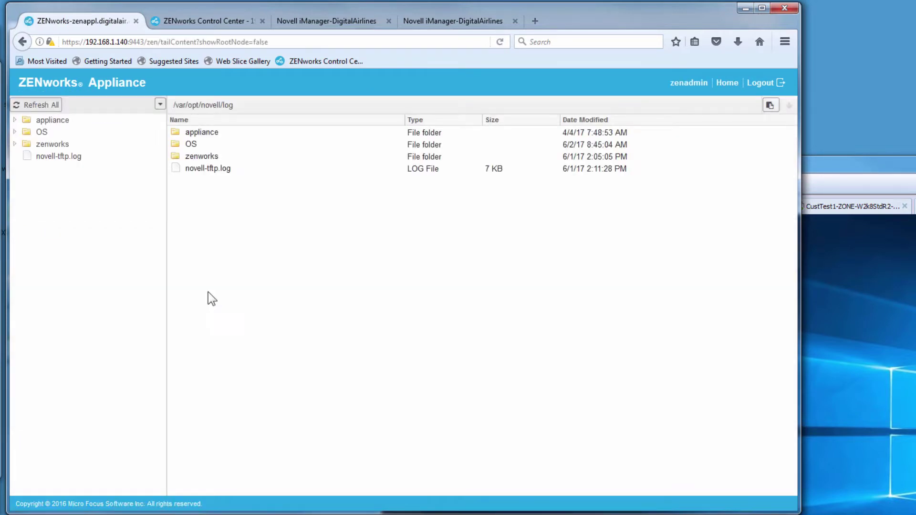
pyautogui.click(193, 20)
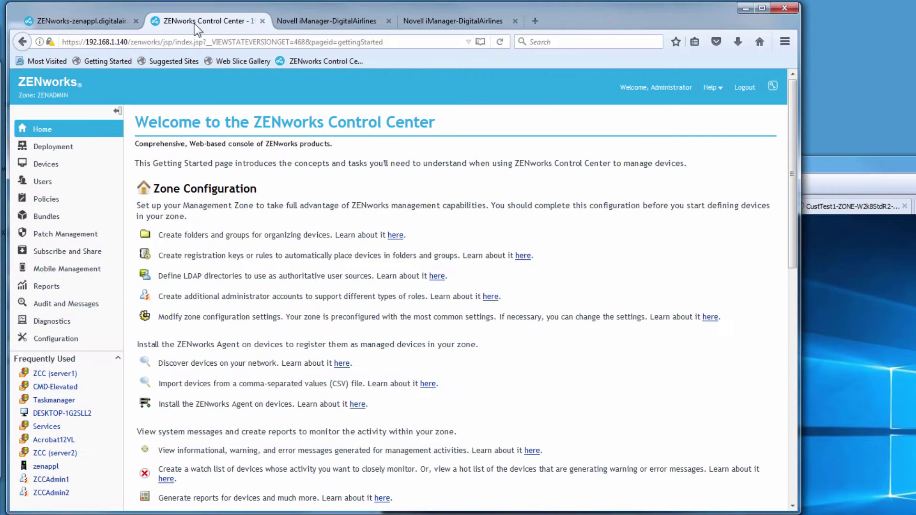
# Copy the GUID from DESKTOP-1G2SLL2's summary and switch back to the Appliance log browser
pyautogui.click(67, 413)
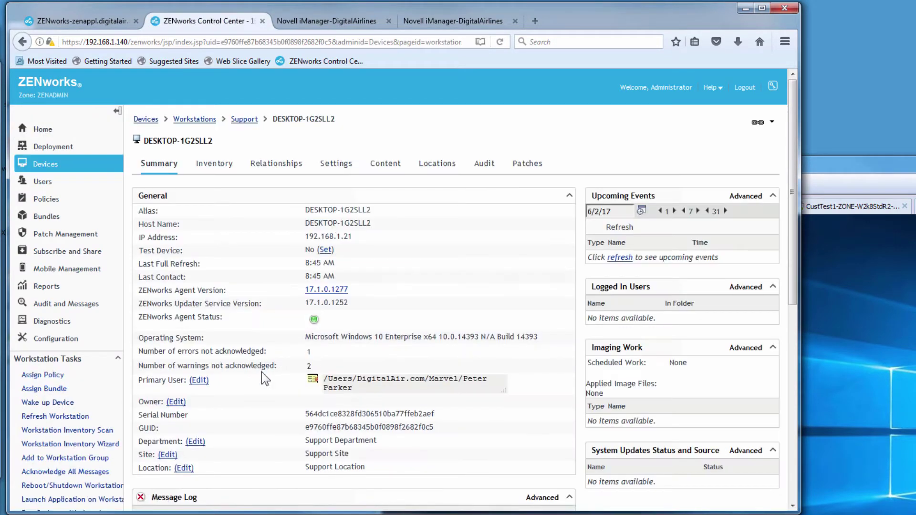
pyautogui.moveTo(434, 429); pyautogui.dragTo(309, 430)
pyautogui.hotkey('ctrl', 'c')
pyautogui.rightClick(305, 432)
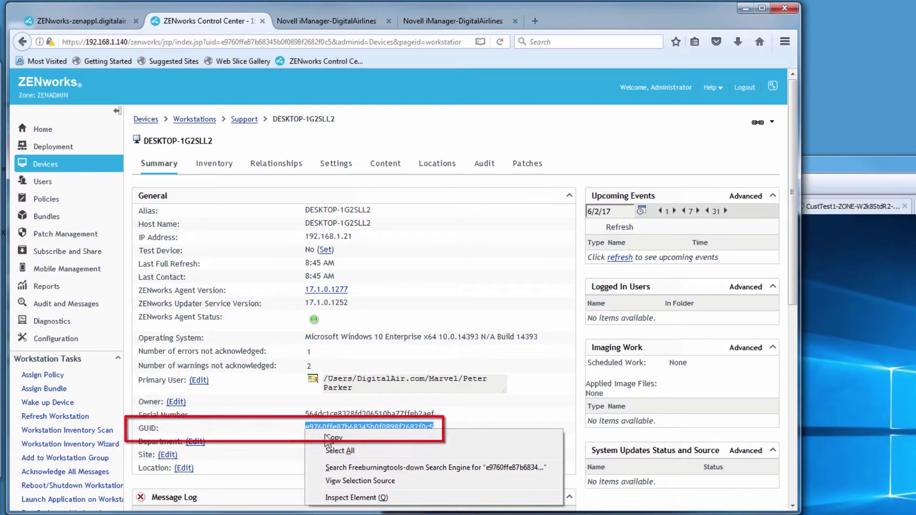
pyautogui.click(324, 438)
pyautogui.click(96, 21)
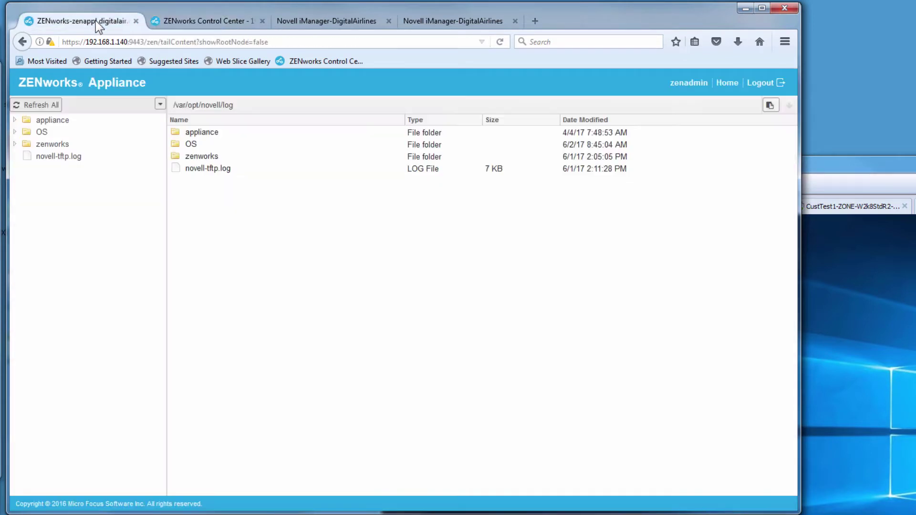
# Expand the zenworks log folder and open services-messages.log
pyautogui.click(17, 144)
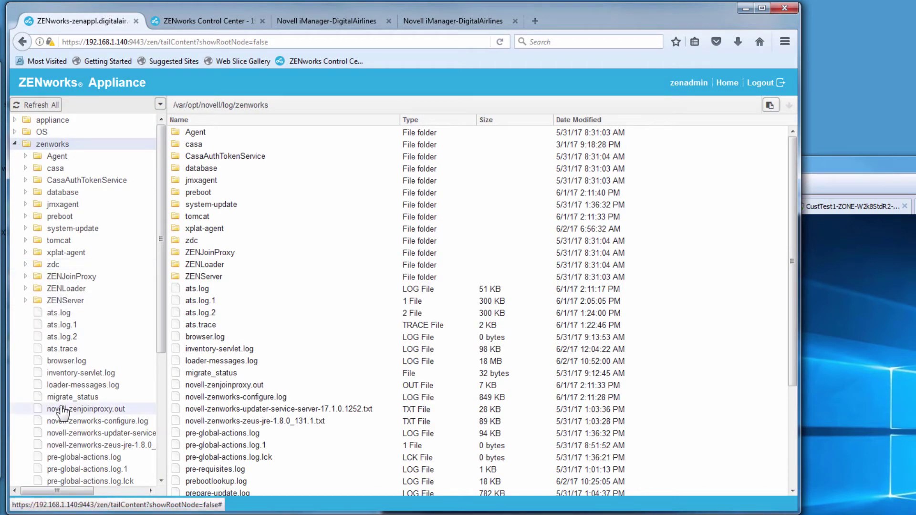
pyautogui.click(62, 410)
pyautogui.scroll(-5, 62, 410)
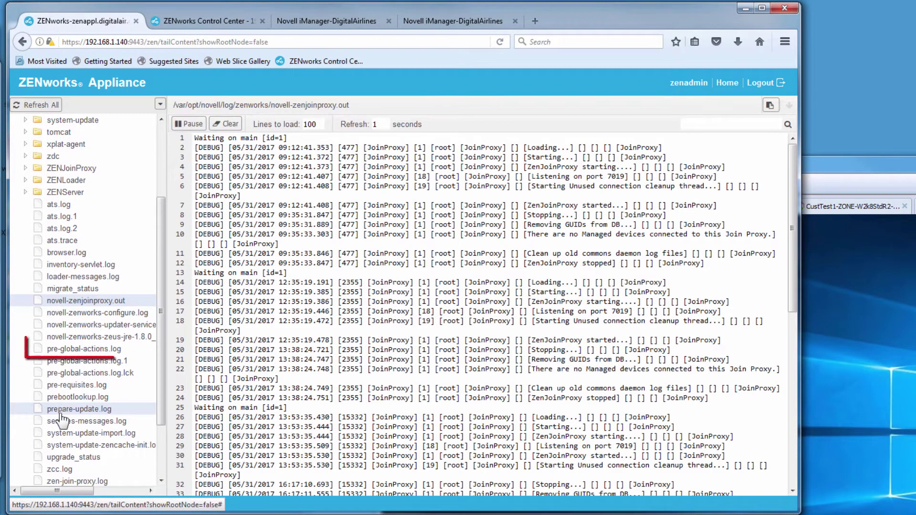
pyautogui.scroll(-2, 62, 417)
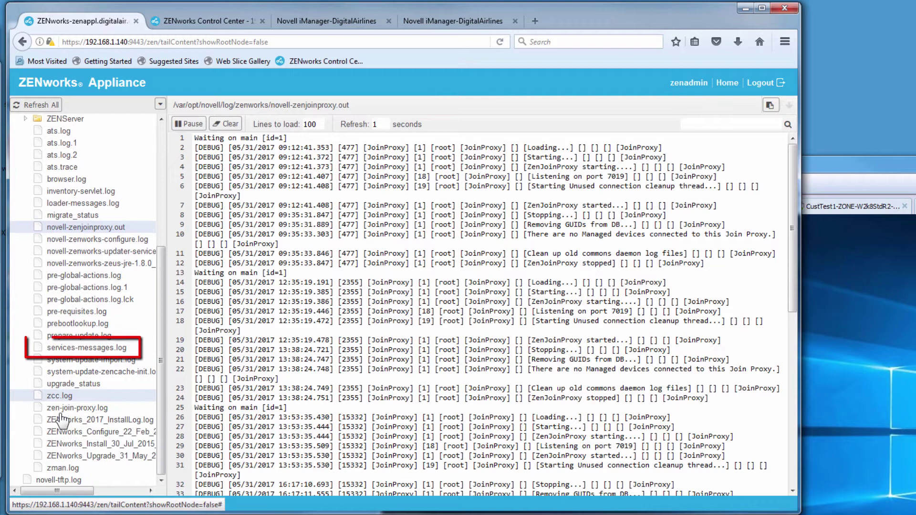
pyautogui.click(67, 348)
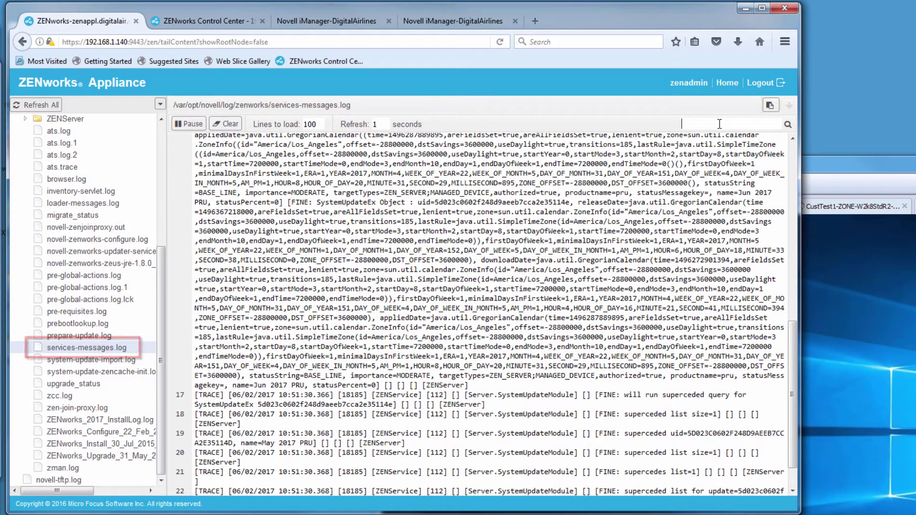
# Search services-messages.log for the pasted device GUID, then switch to the Win10x64 VM
pyautogui.hotkey('ctrl', 'v')
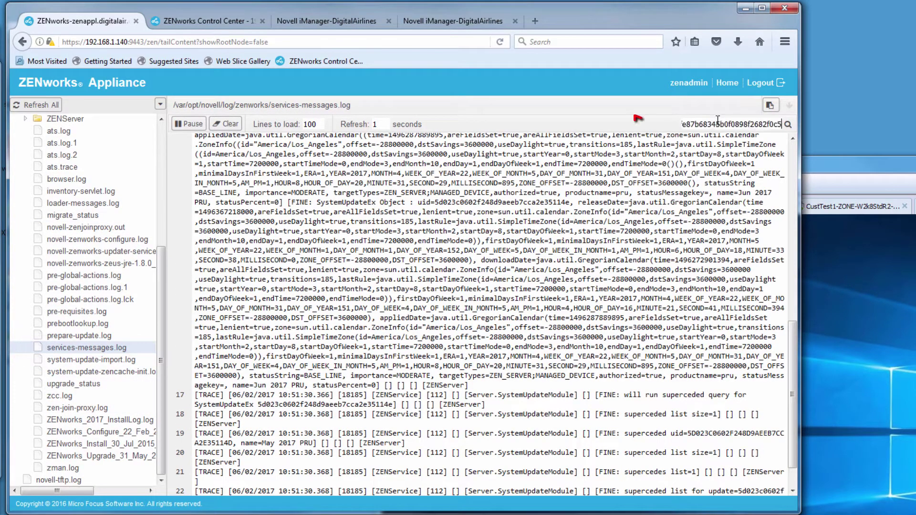
pyautogui.click(787, 124)
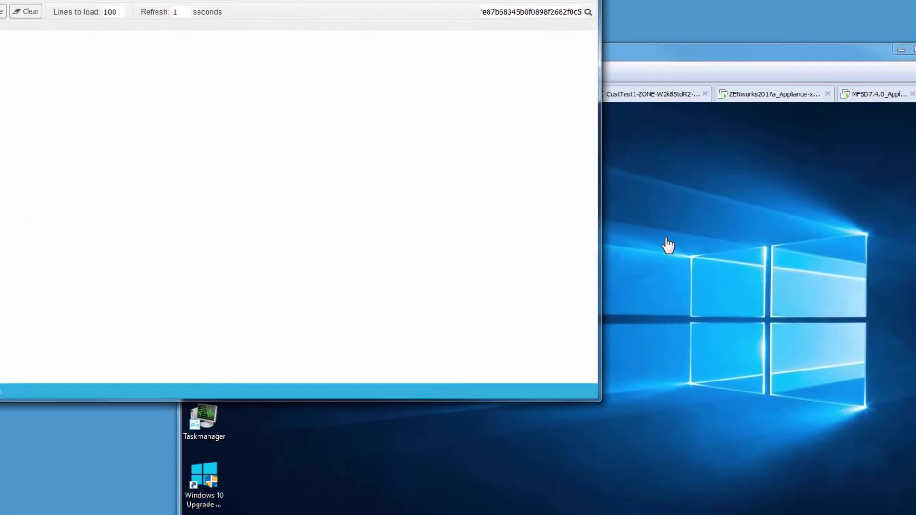
pyautogui.click(905, 305)
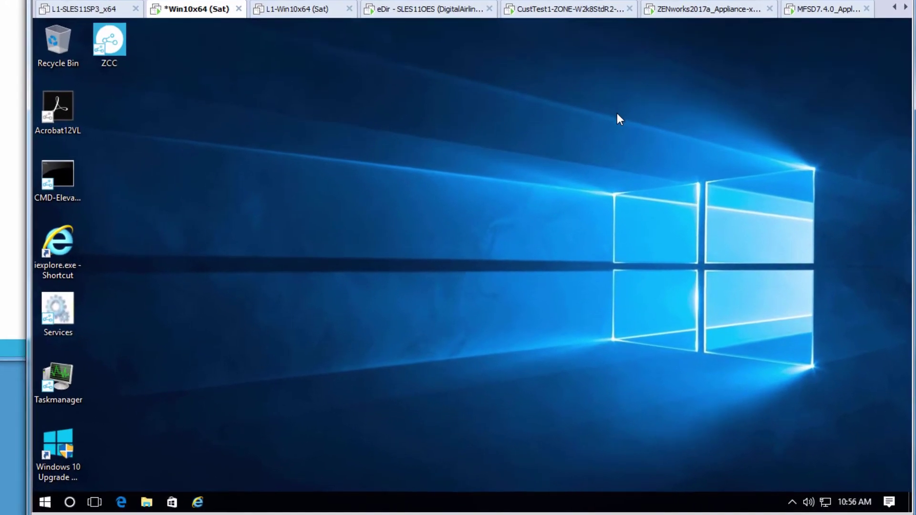
# Open the ZENworks Agent Technician Application from the notification area icon
pyautogui.click(807, 504)
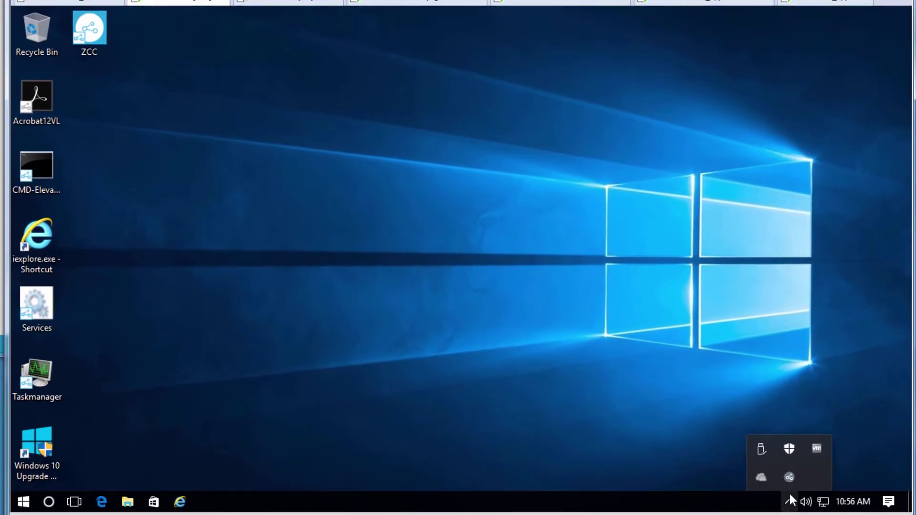
pyautogui.rightClick(789, 480)
pyautogui.click(827, 424)
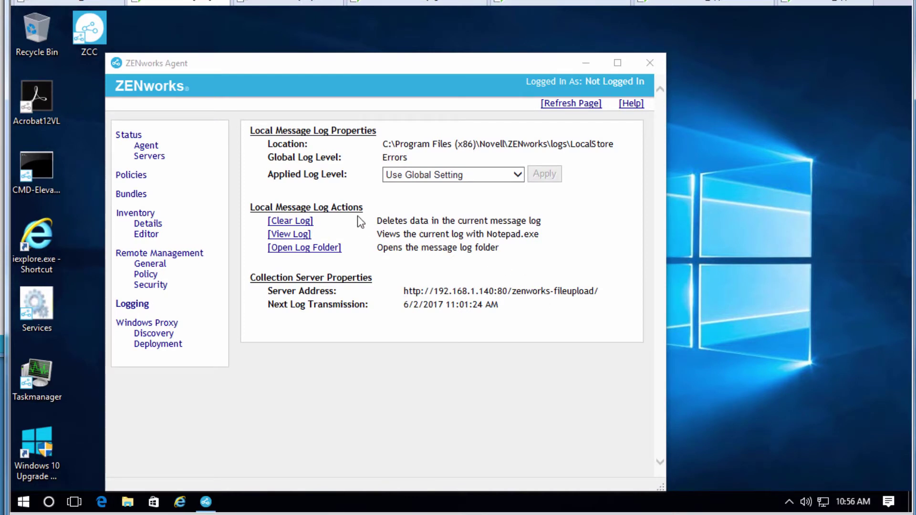
# Apply the Errors, Warnings, Info, Debug log level and clear the local message log
pyautogui.click(510, 175)
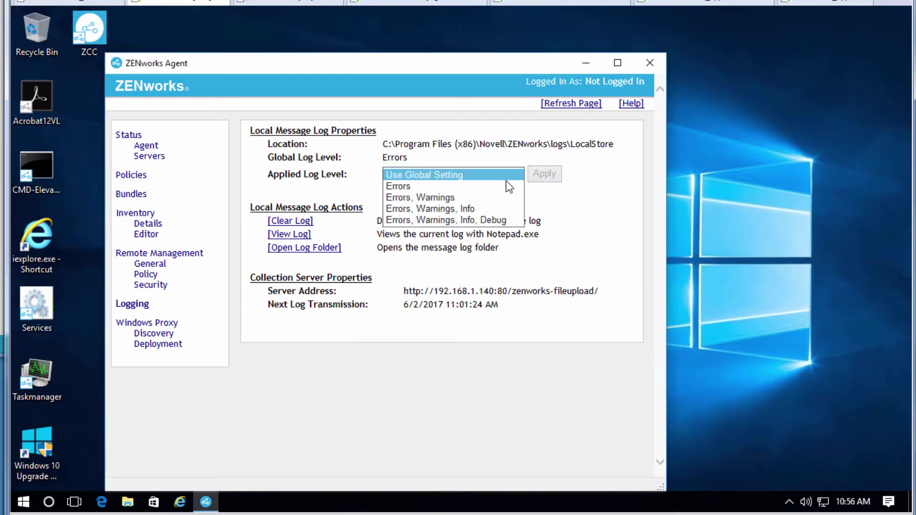
pyautogui.click(505, 221)
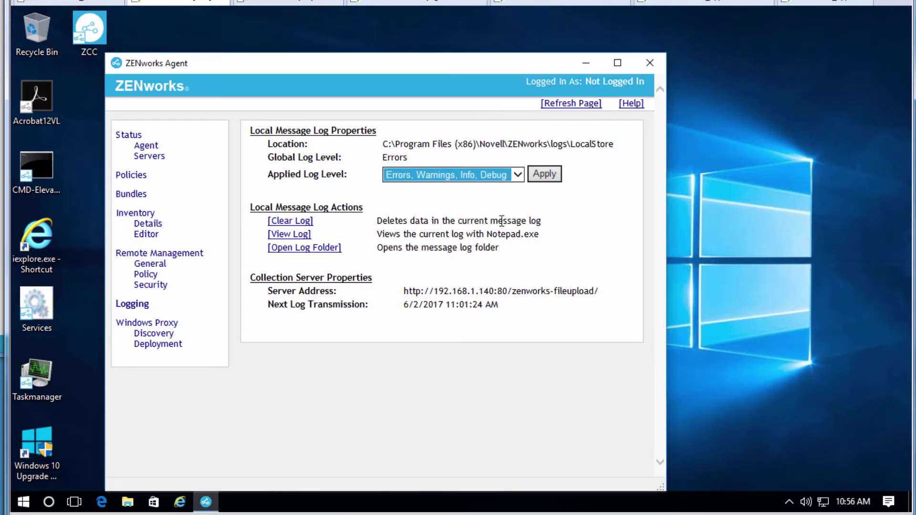
pyautogui.click(545, 174)
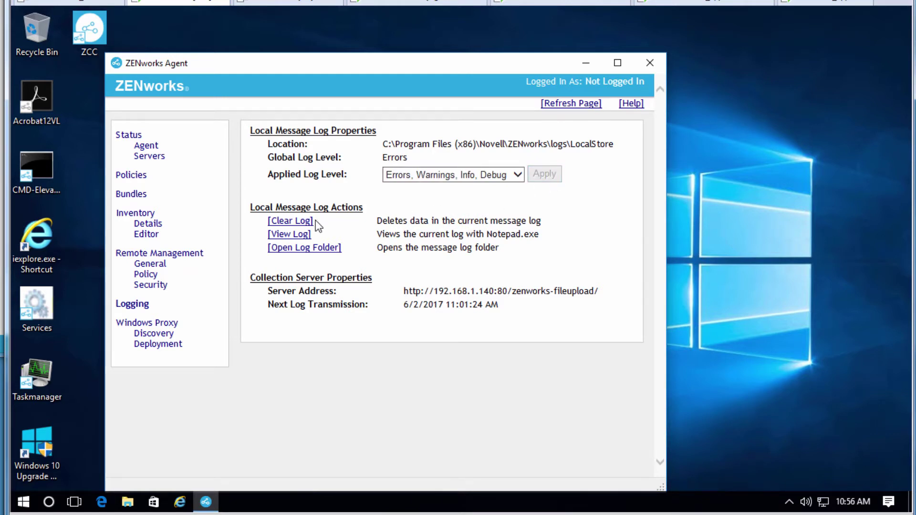
pyautogui.click(301, 221)
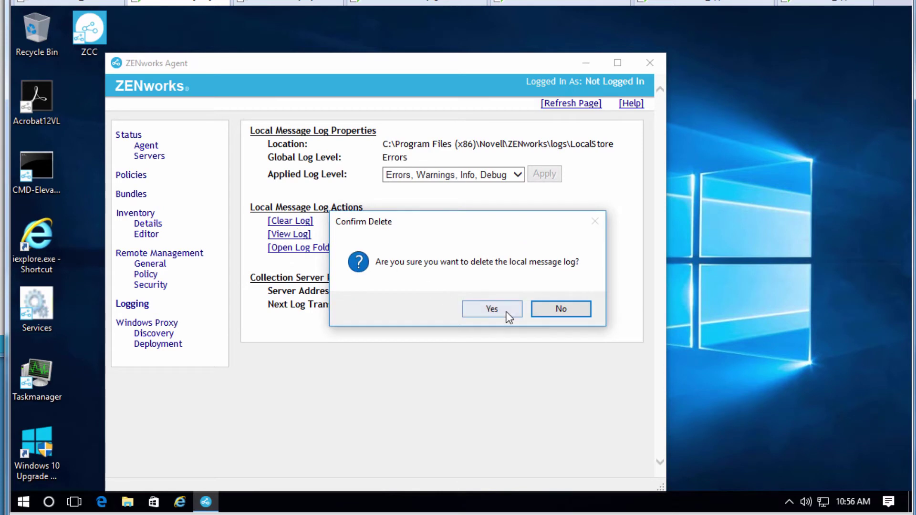
pyautogui.click(491, 309)
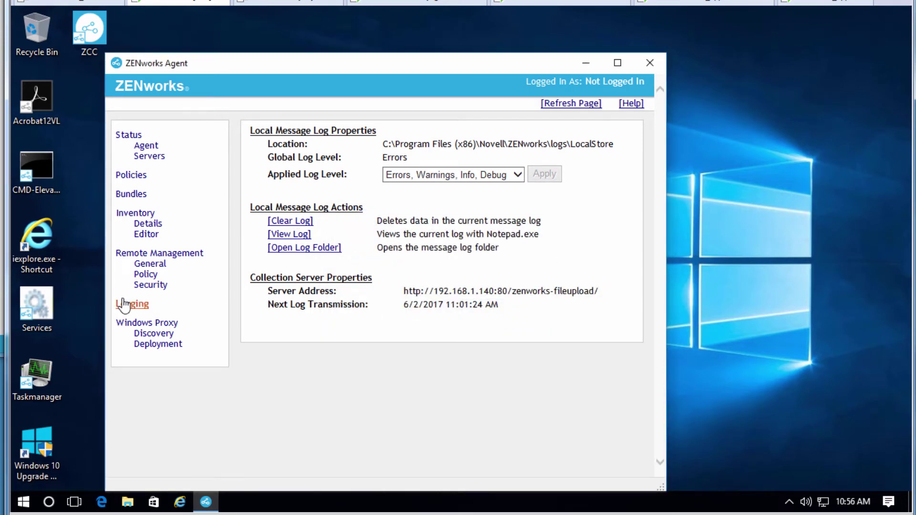
# Open Services and locate the running Novell ZENworks Agent and Updater services
pyautogui.doubleClick(29, 300)
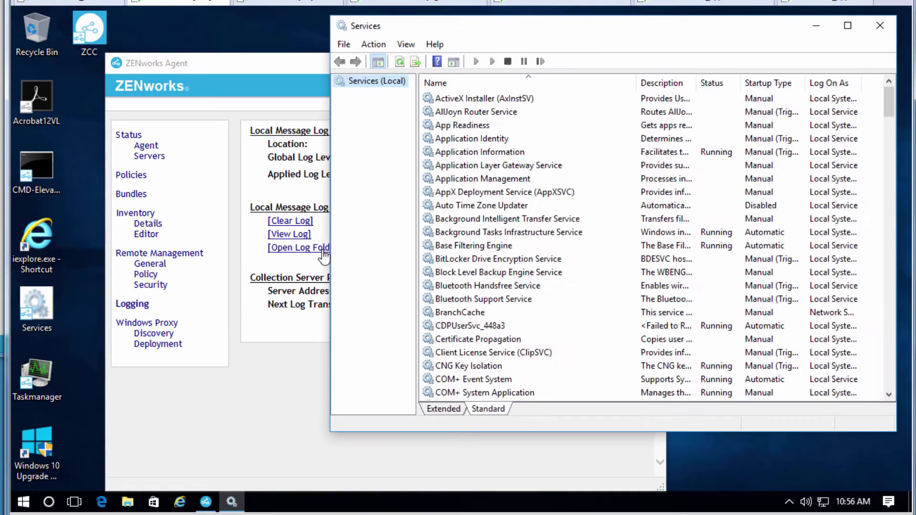
pyautogui.click(888, 314)
pyautogui.click(888, 314)
pyautogui.click(887, 313)
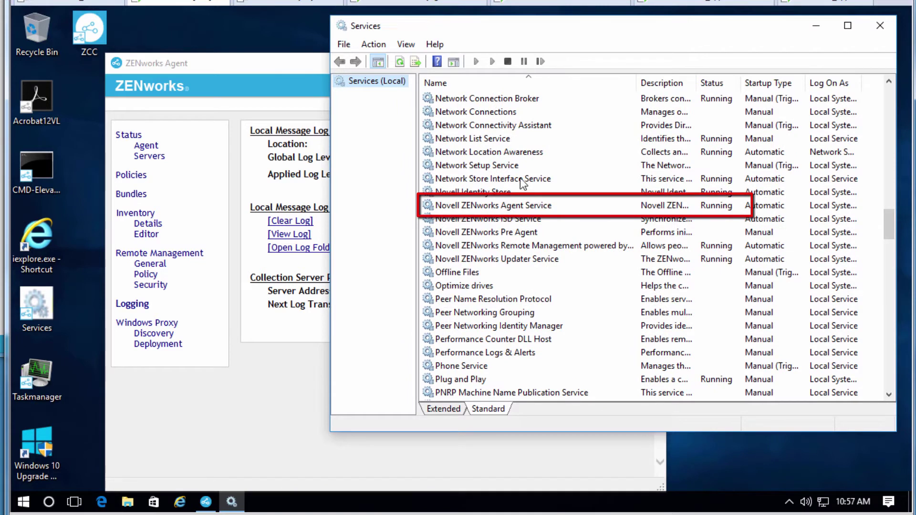
pyautogui.click(502, 207)
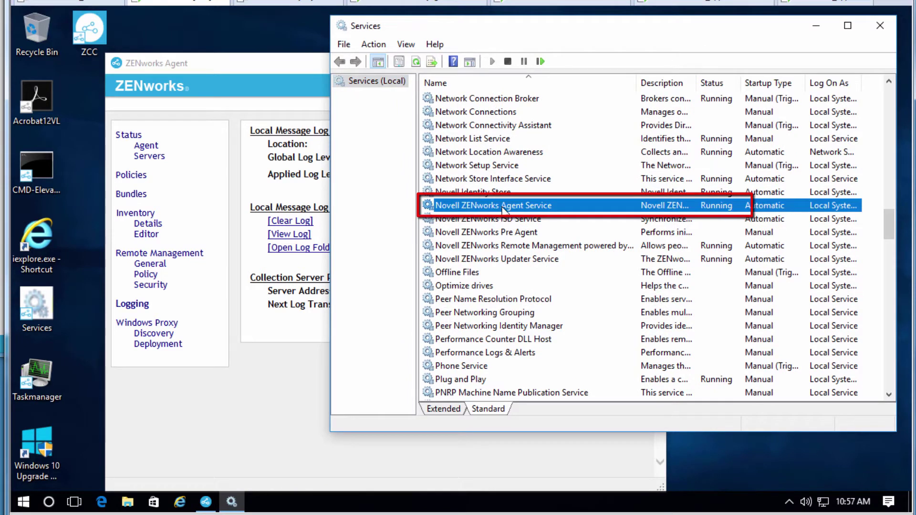
pyautogui.click(497, 260)
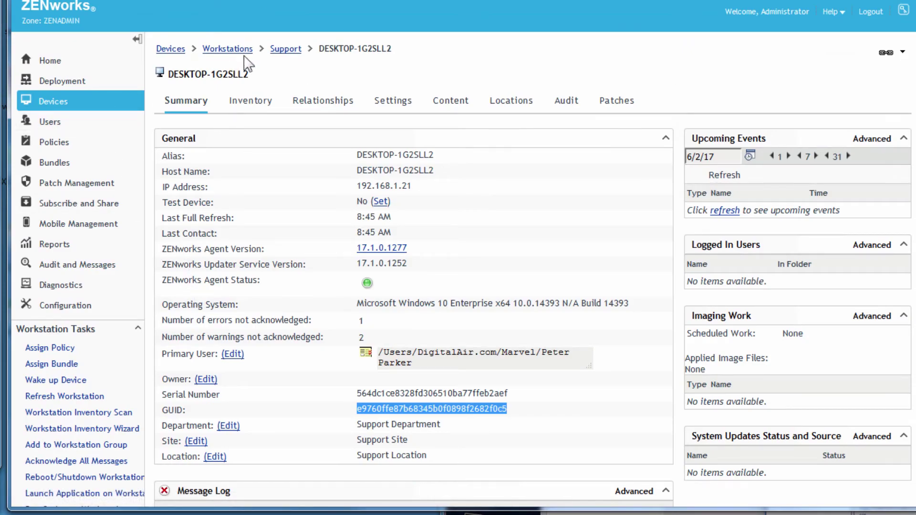
# Run the Reset Device quick task on DESKTOP-1G2SLL2 in the Support folder and confirm it
pyautogui.click(285, 48)
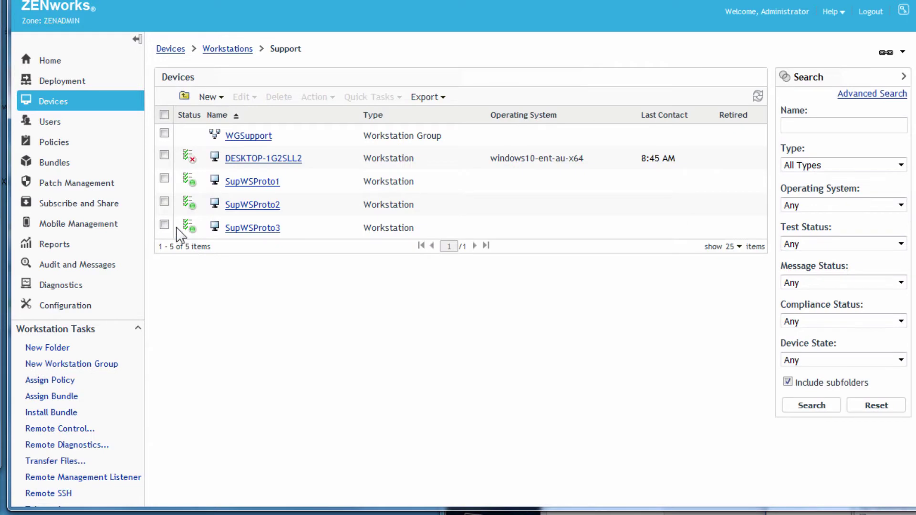
pyautogui.click(164, 156)
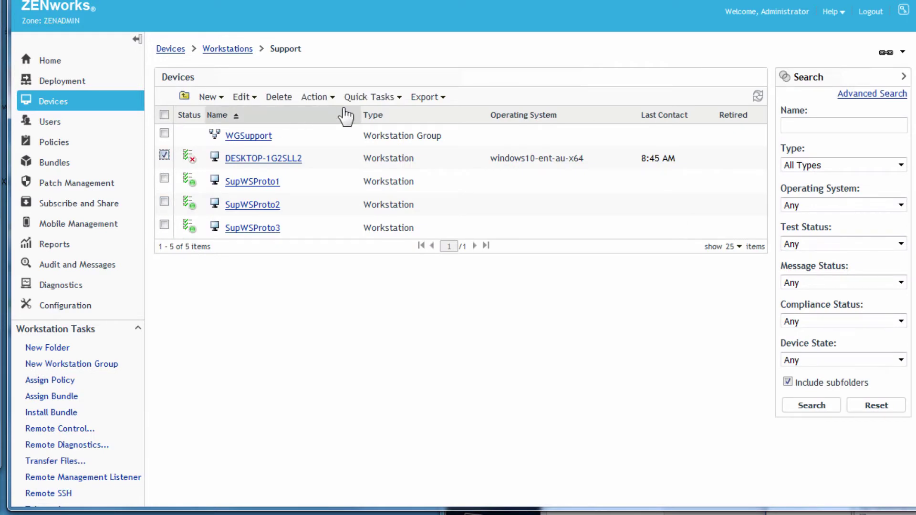
pyautogui.click(382, 100)
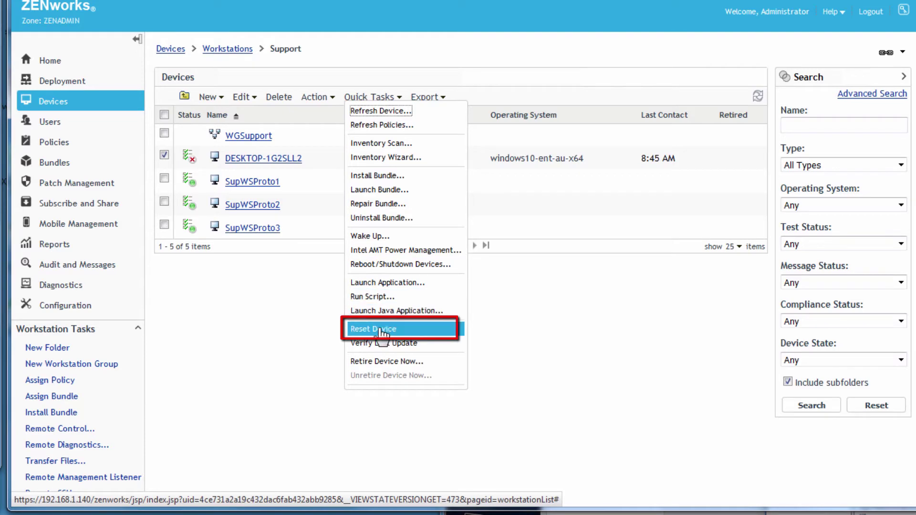
pyautogui.click(380, 329)
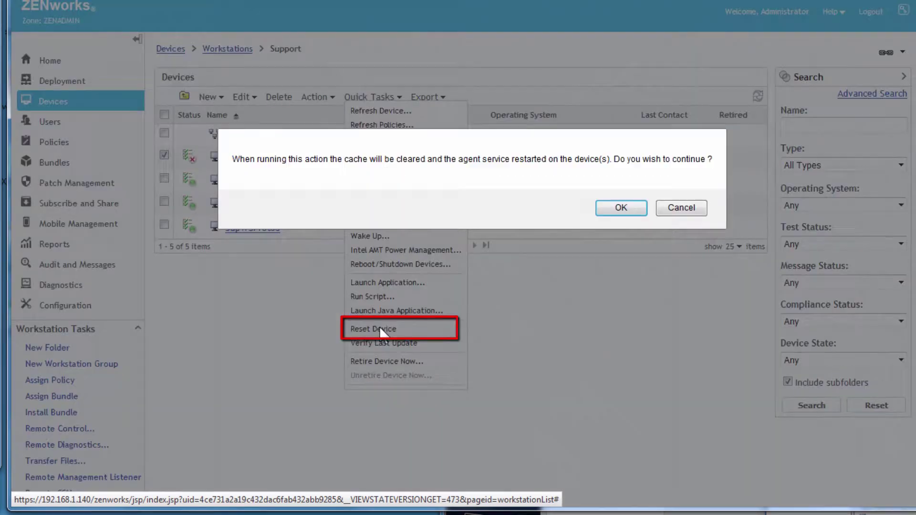
pyautogui.click(620, 208)
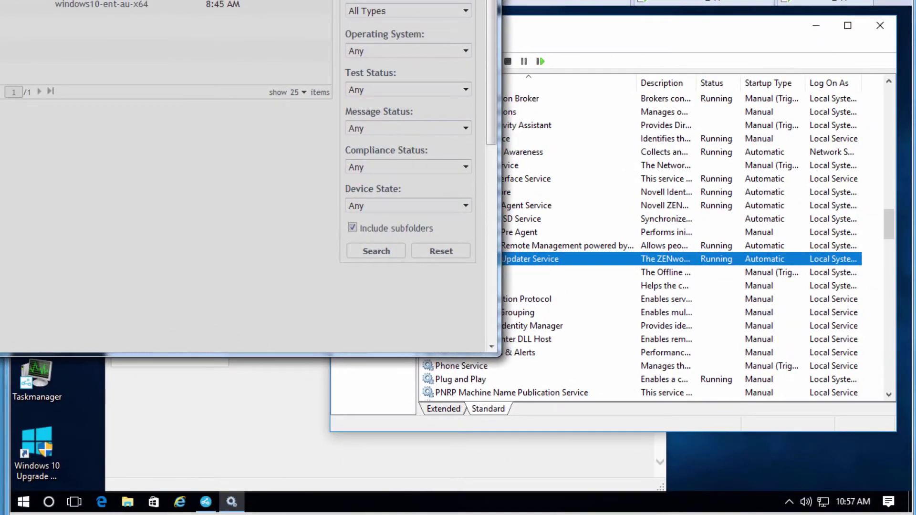
# Minimize ZCC and refresh Services until Novell ZENworks Agent Service shows Running again
pyautogui.click(654, 29)
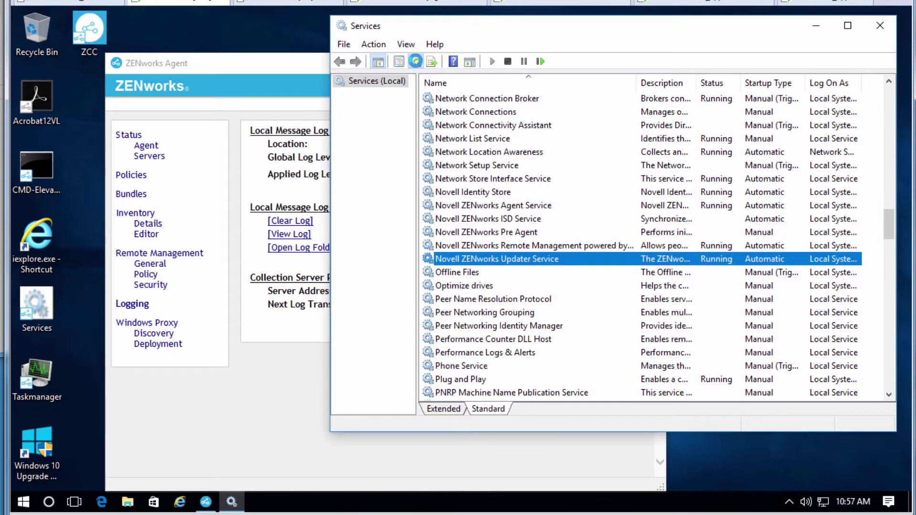
pyautogui.click(477, 206)
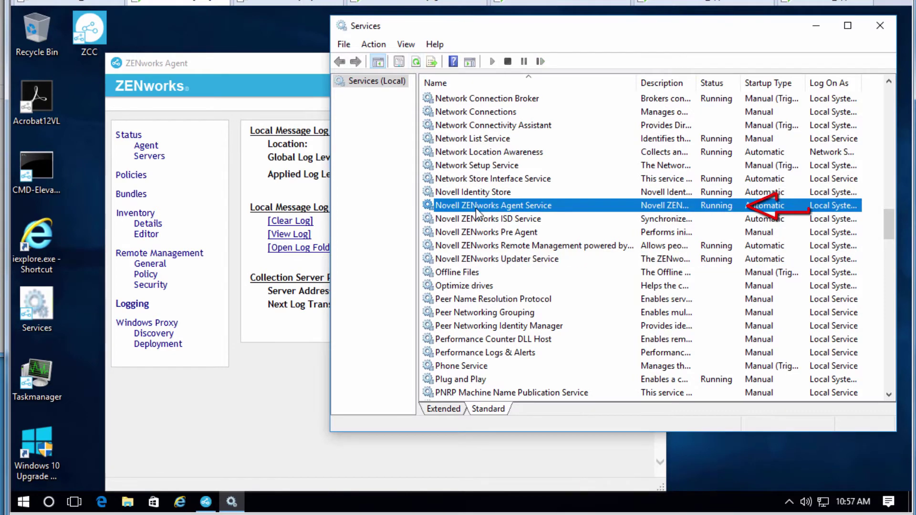
pyautogui.click(416, 60)
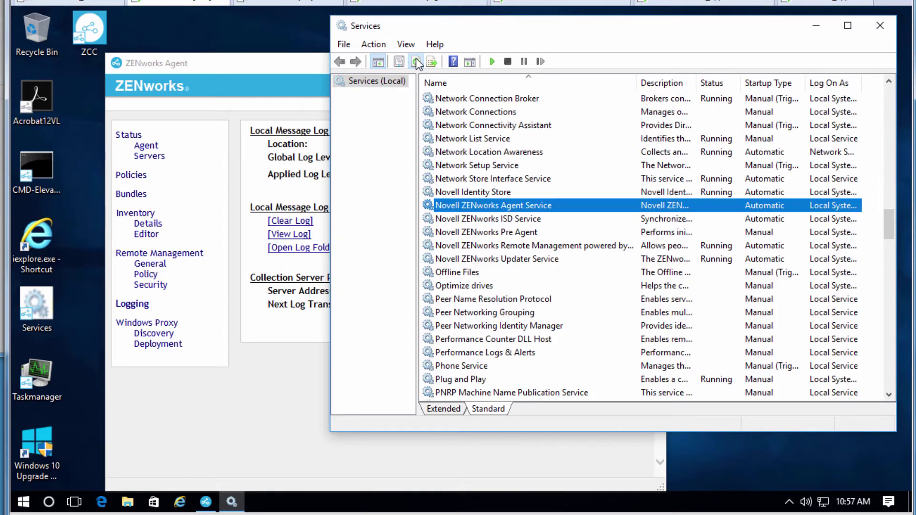
pyautogui.click(416, 61)
pyautogui.click(416, 62)
pyautogui.click(416, 61)
pyautogui.click(417, 61)
pyautogui.click(416, 61)
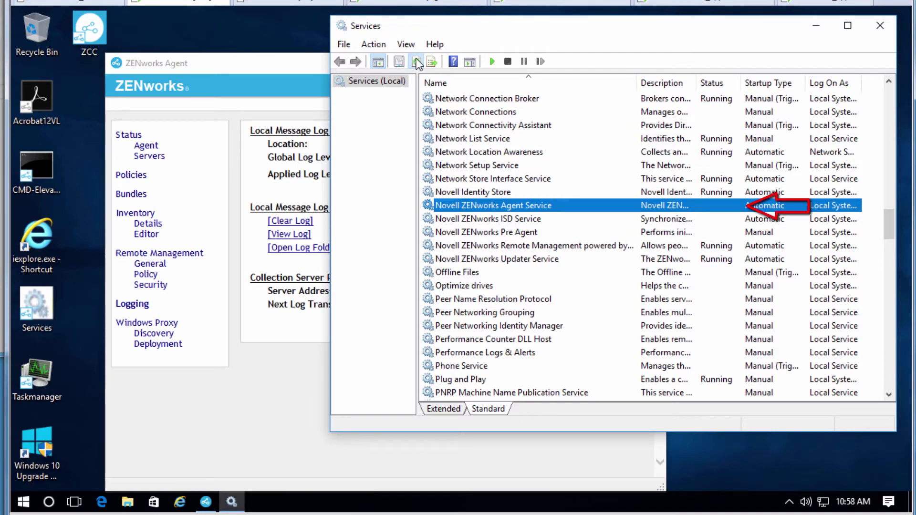
pyautogui.click(416, 61)
pyautogui.click(417, 61)
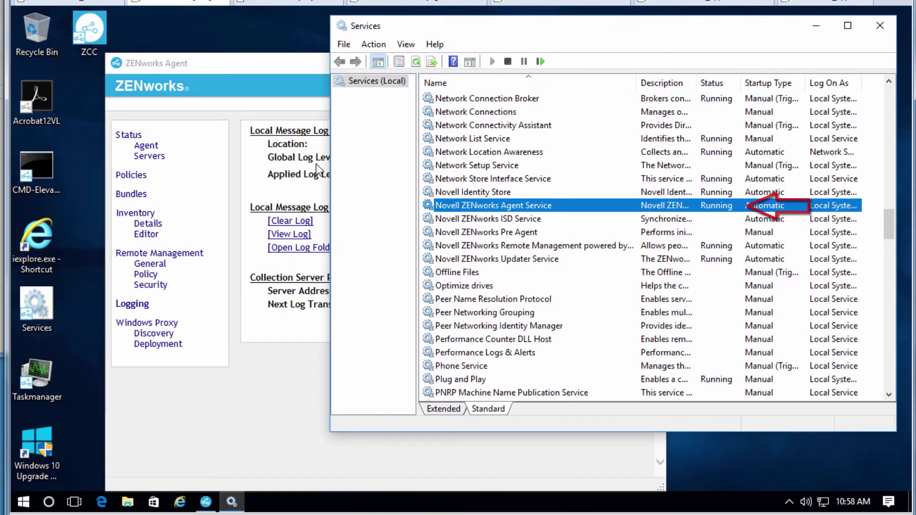
# Open zmd-messages.log in Notepad from the agent's Logging page and bring up Find
pyautogui.click(260, 71)
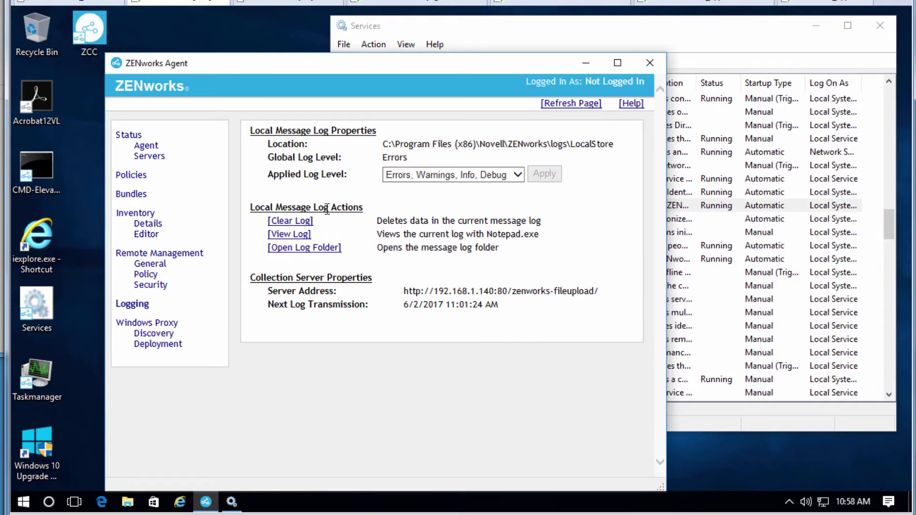
pyautogui.click(295, 234)
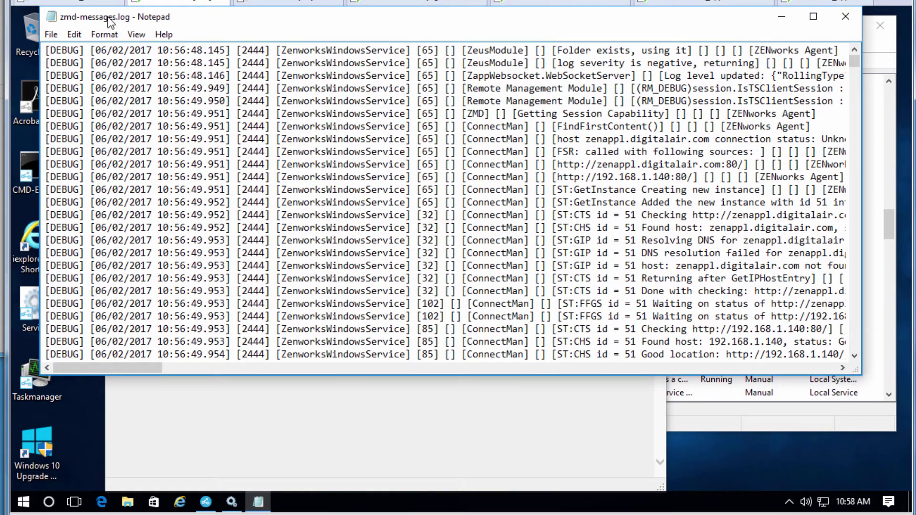
pyautogui.click(73, 34)
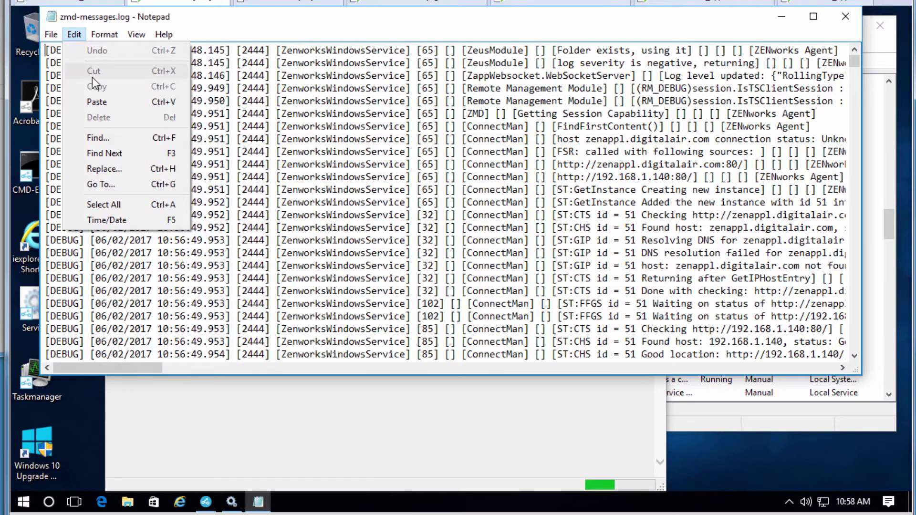
pyautogui.click(108, 138)
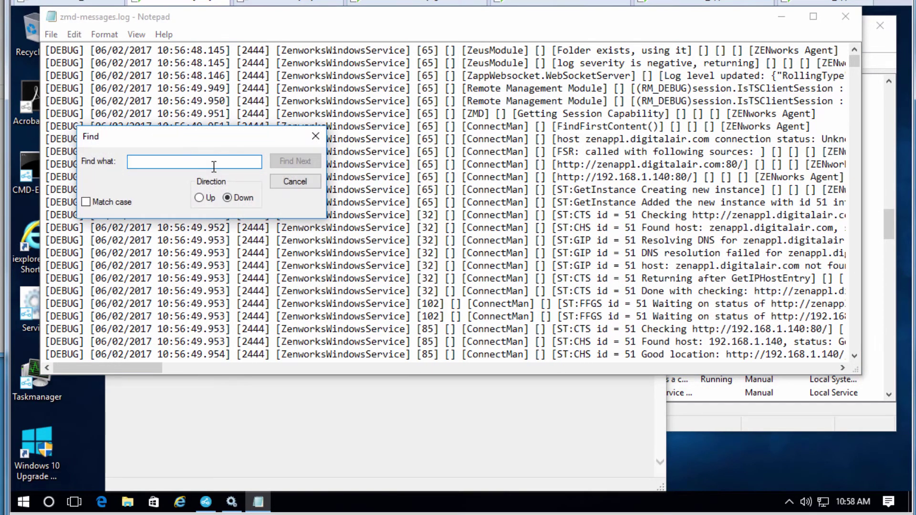
# Search zmd-messages.log for ZeusModule and step through the first matches
pyautogui.write('ZeusModule')
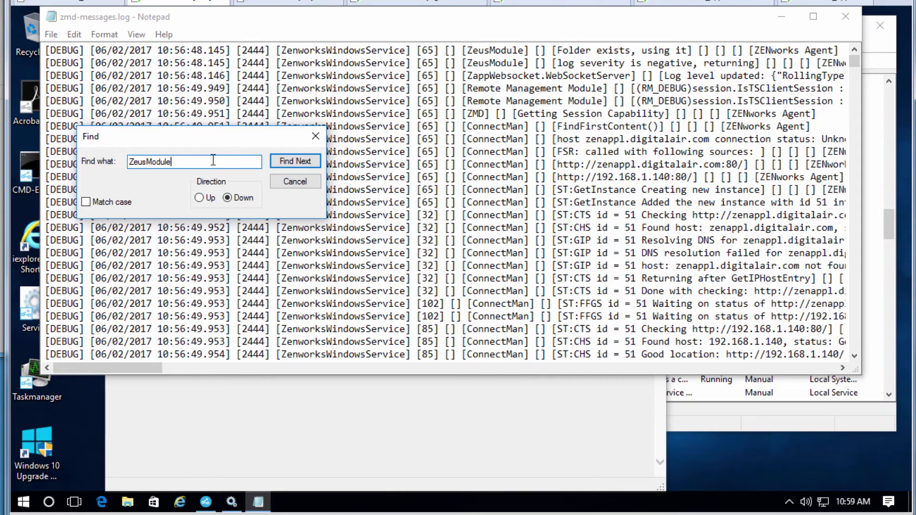
pyautogui.click(299, 165)
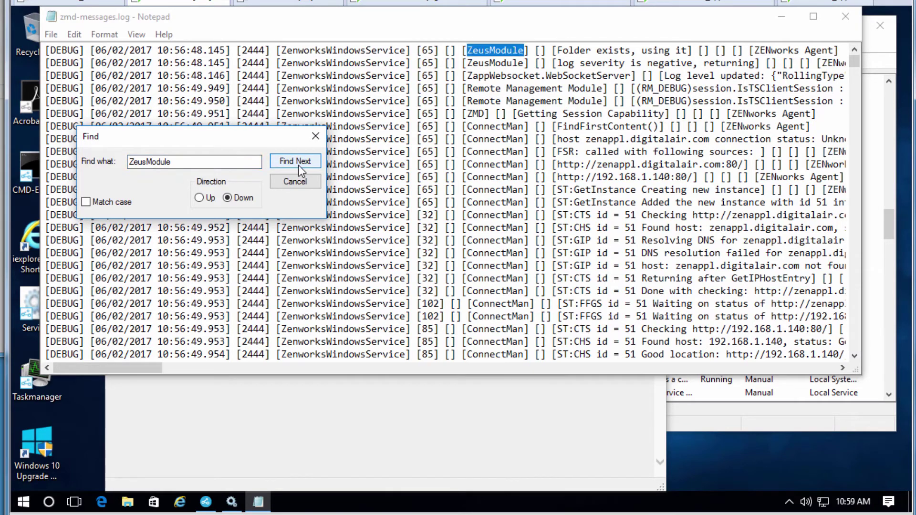
pyautogui.click(298, 162)
pyautogui.click(298, 162)
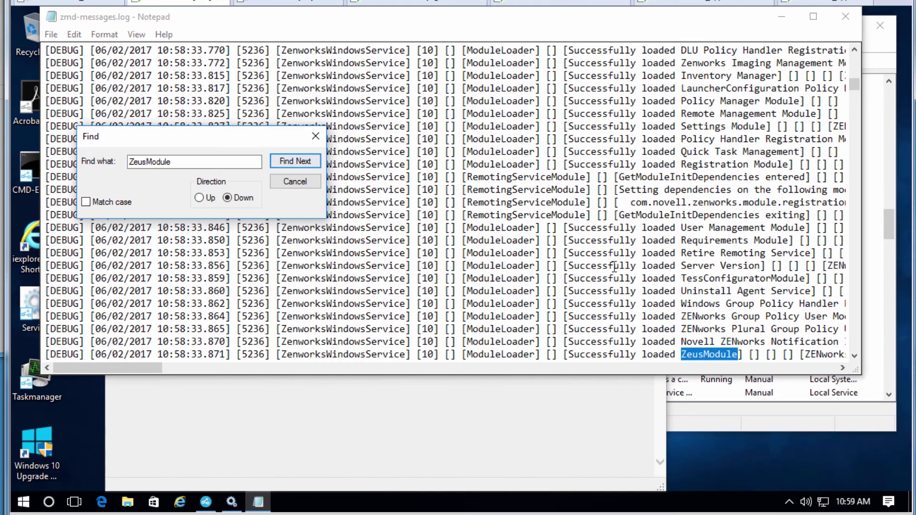
pyautogui.click(855, 356)
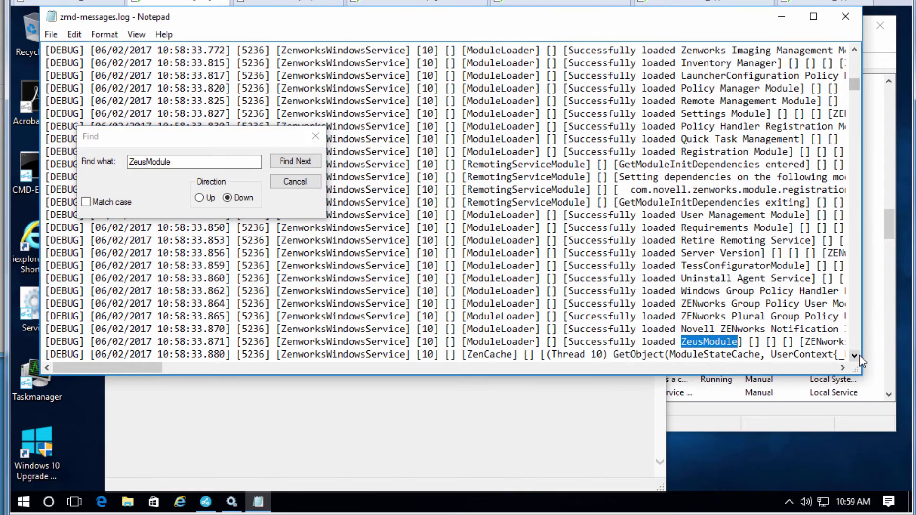
pyautogui.click(855, 356)
pyautogui.click(855, 356)
pyautogui.click(855, 356)
pyautogui.click(855, 356)
pyautogui.click(855, 356)
pyautogui.click(855, 356)
pyautogui.click(855, 356)
pyautogui.click(855, 356)
pyautogui.click(855, 356)
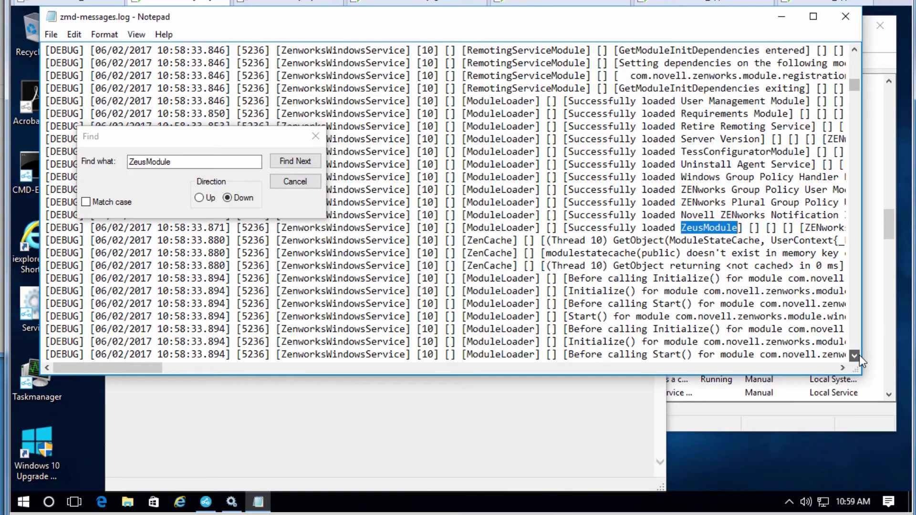
pyautogui.click(855, 356)
pyautogui.click(855, 356)
pyautogui.click(856, 355)
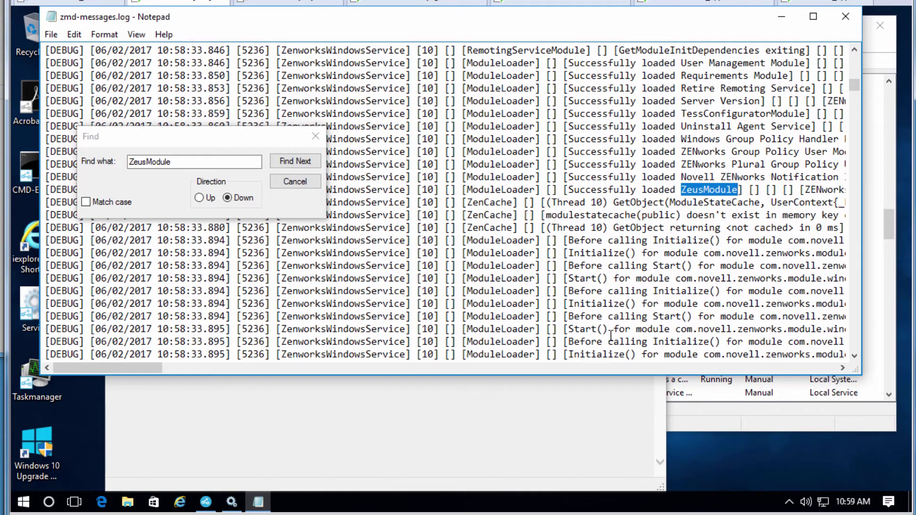
pyautogui.moveTo(155, 367); pyautogui.dragTo(185, 368)
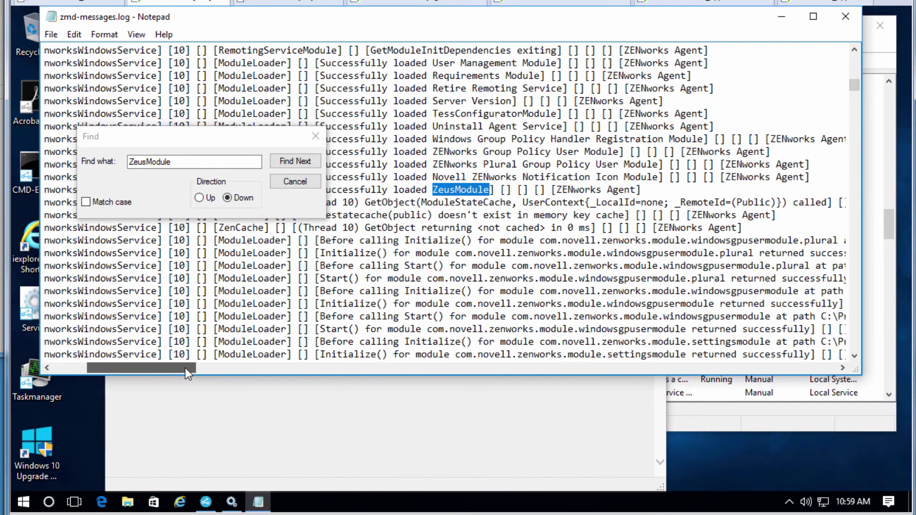
# Keep stepping through the remaining ZeusModule entries with Find Next
pyautogui.click(292, 161)
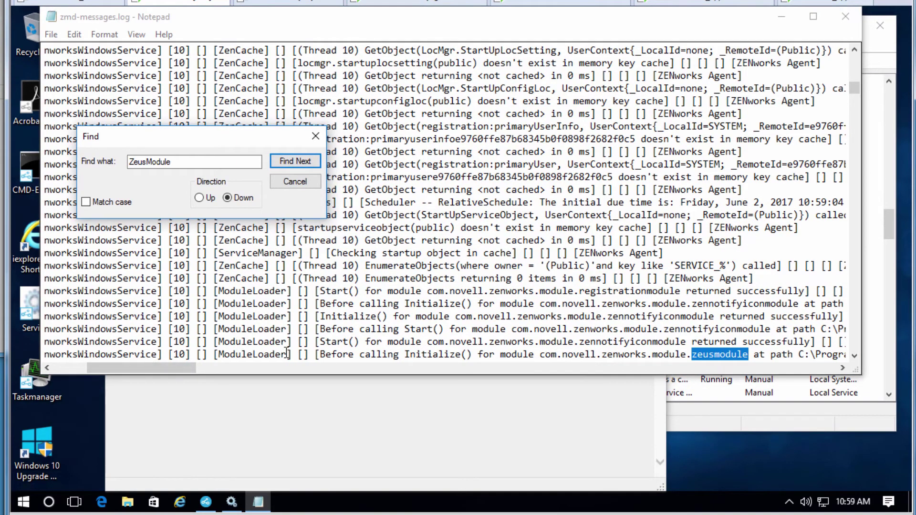
pyautogui.click(857, 356)
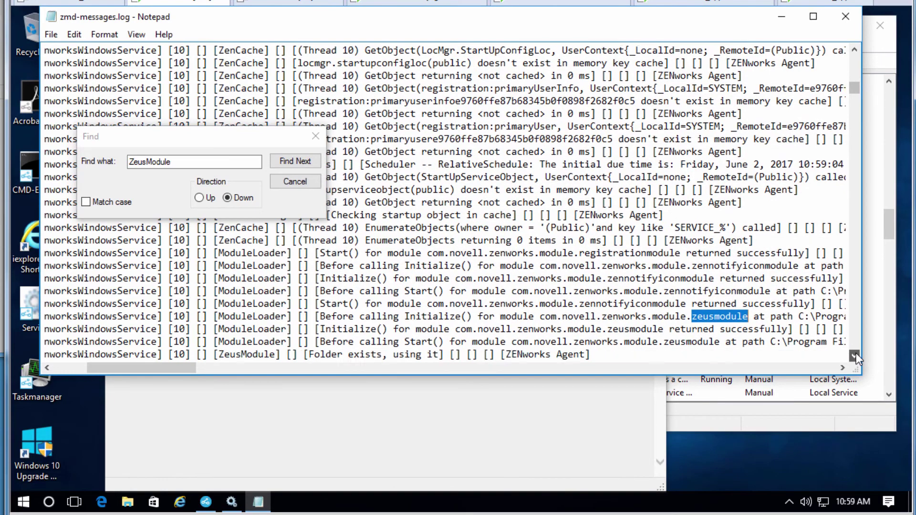
pyautogui.click(294, 162)
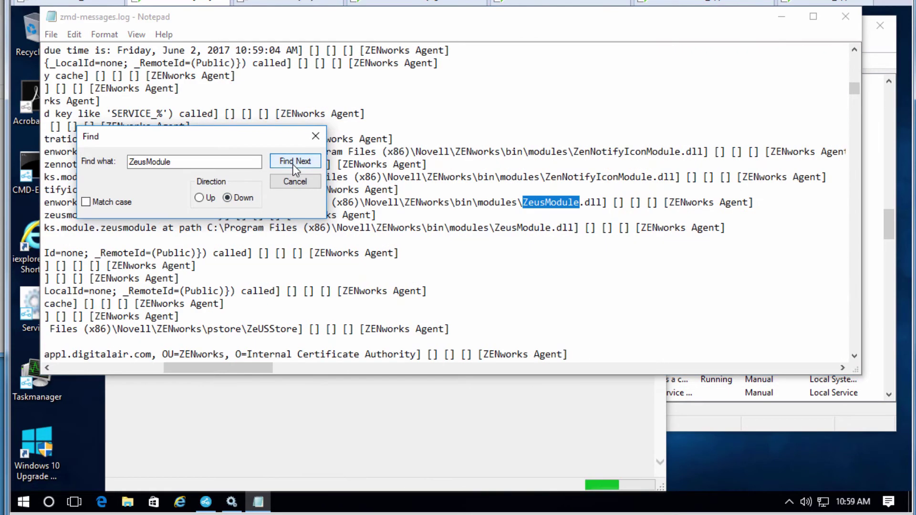
pyautogui.click(295, 162)
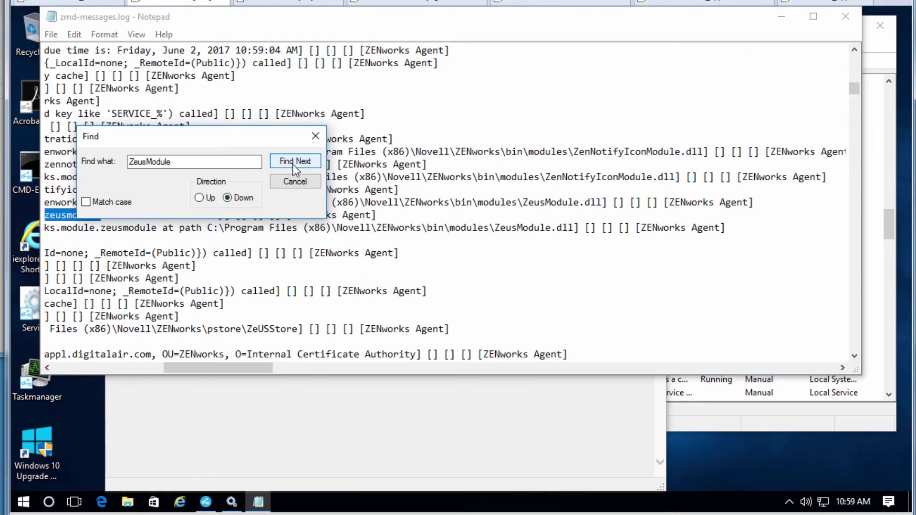
pyautogui.click(294, 162)
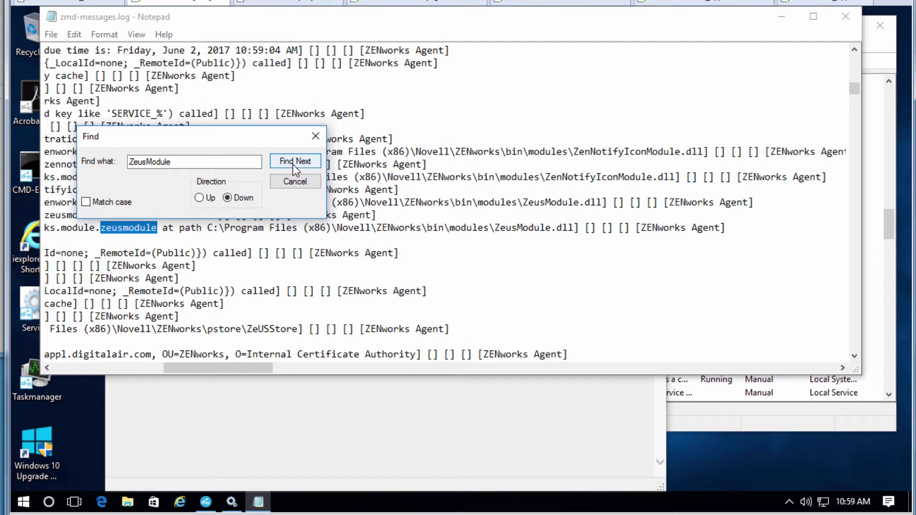
pyautogui.click(295, 162)
pyautogui.click(295, 163)
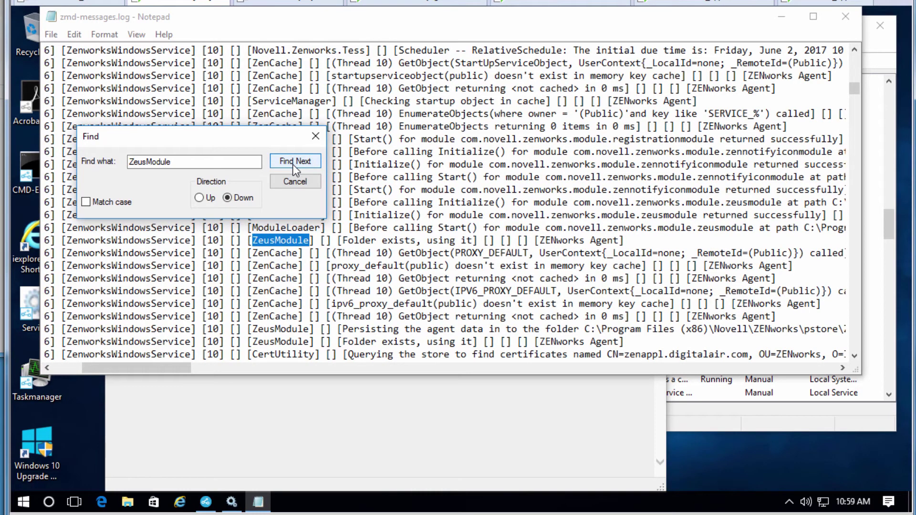
pyautogui.click(293, 164)
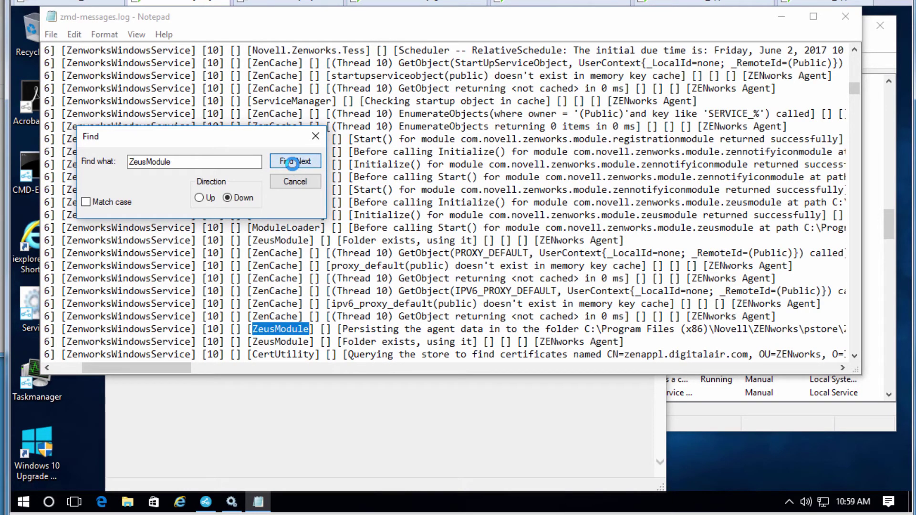
pyautogui.click(293, 164)
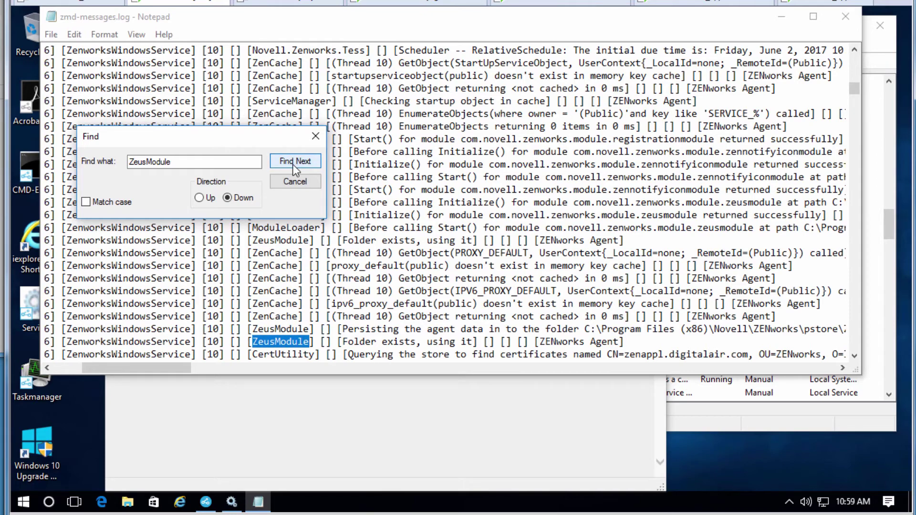
pyautogui.click(293, 163)
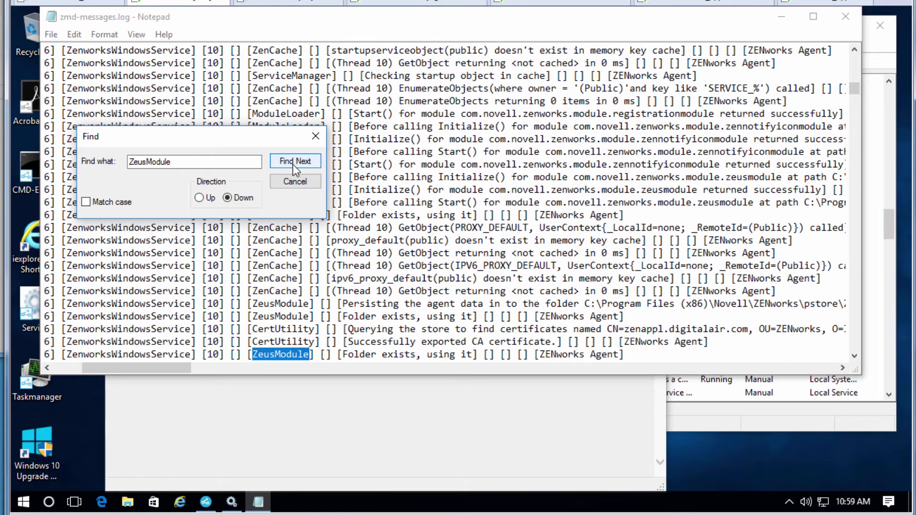
pyautogui.click(295, 164)
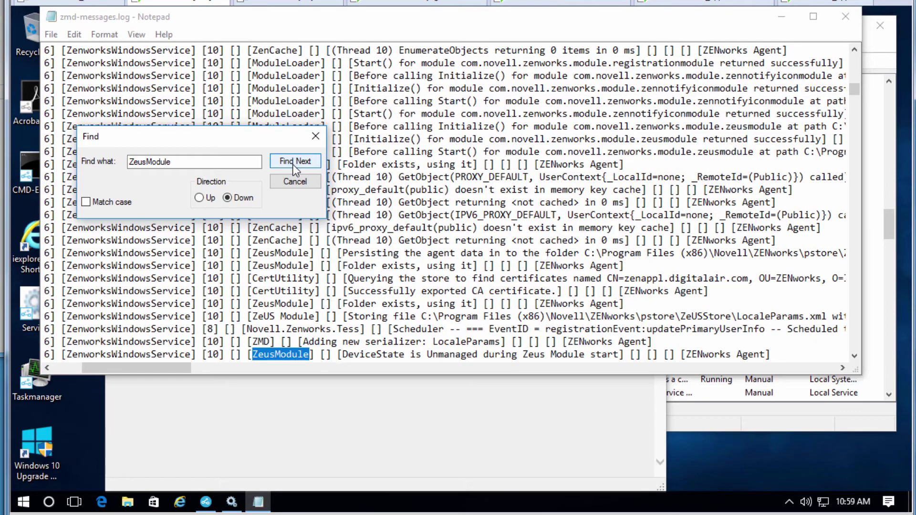
pyautogui.click(294, 164)
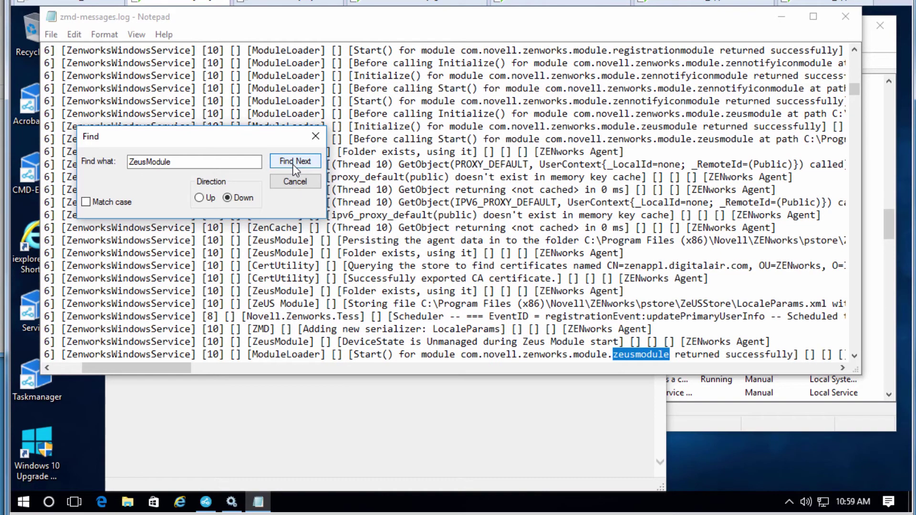
pyautogui.click(294, 164)
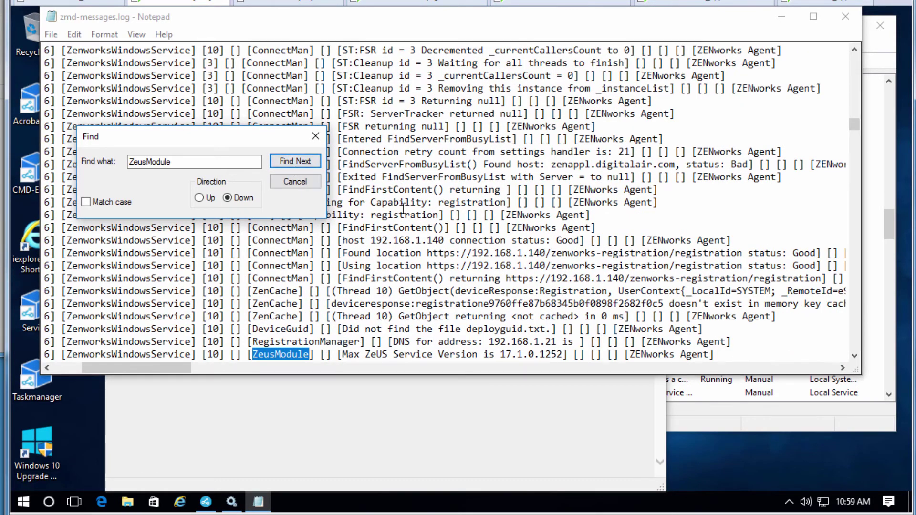
# Search upward back to the zeusmodule Start() success line and hide the reset task status window
pyautogui.click(200, 197)
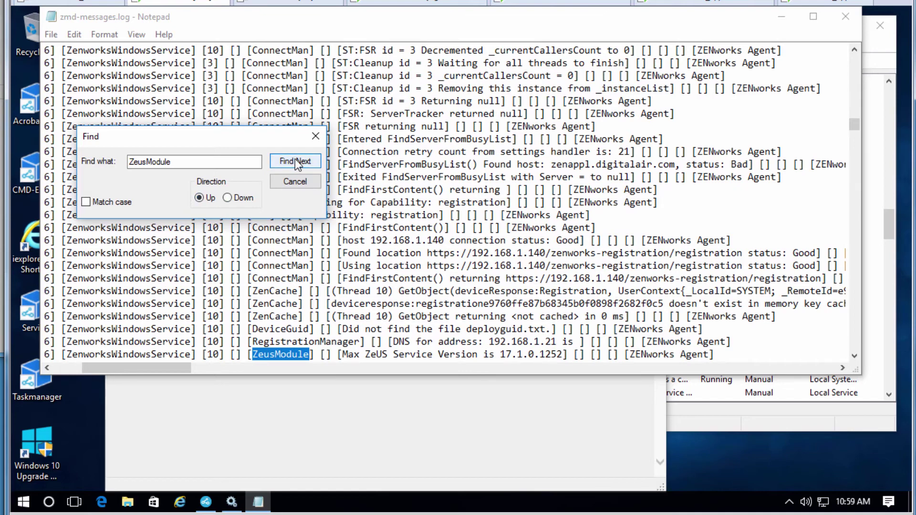
pyautogui.click(294, 162)
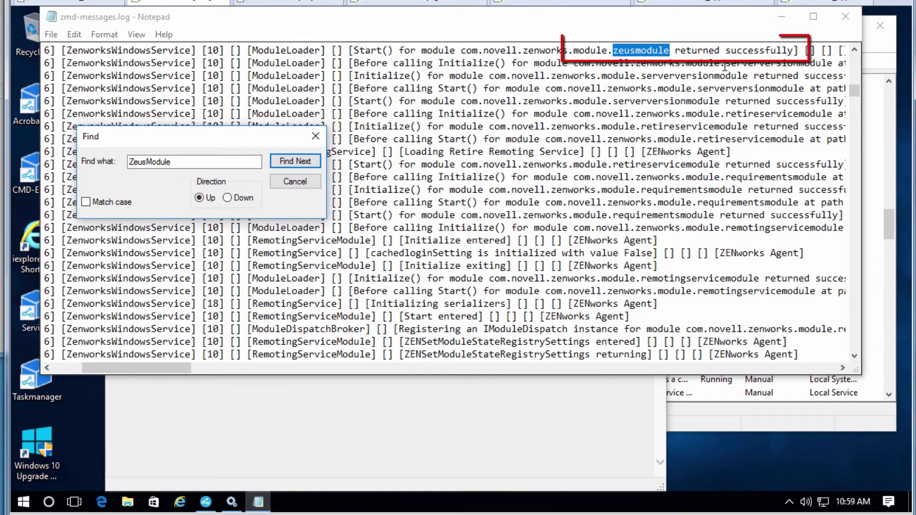
pyautogui.moveTo(776, 50); pyautogui.dragTo(663, 58)
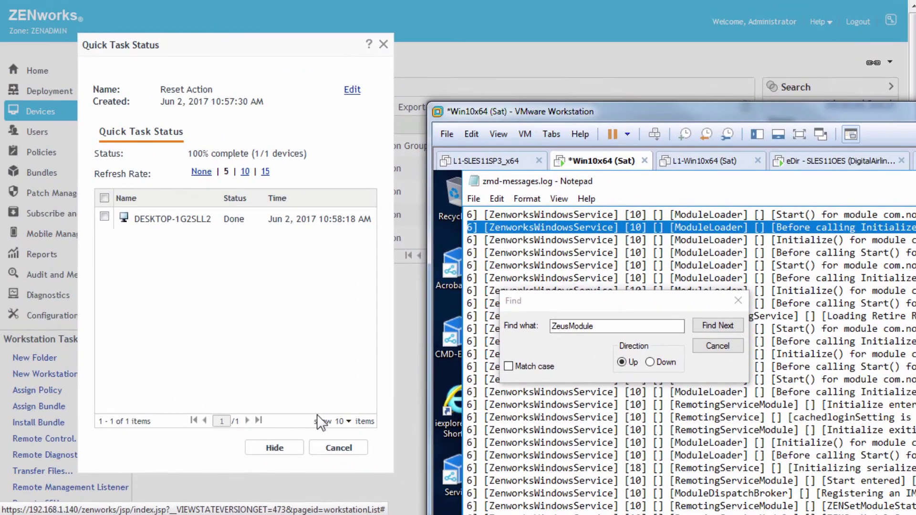
pyautogui.click(89, 376)
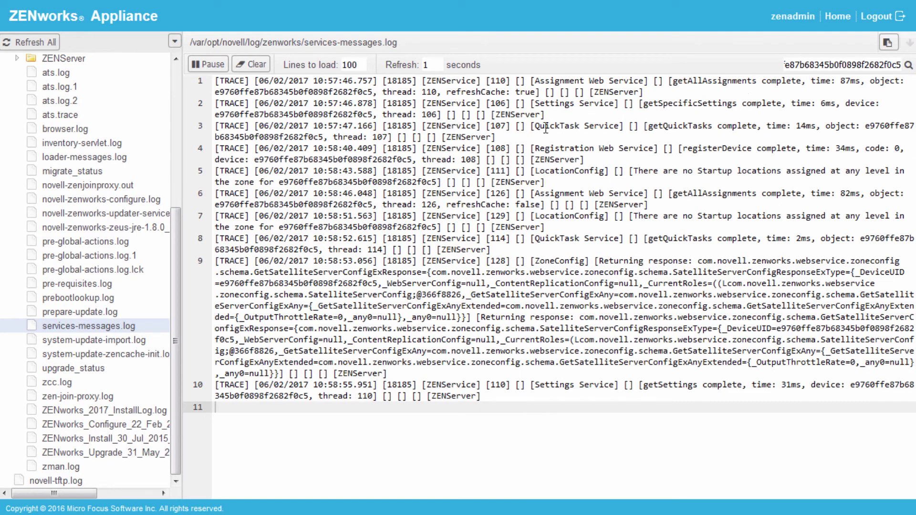
# Mark the QuickTask Service entry in services-messages.log, then bring up Quick Tasks for DESKTOP-1G2SLL2 in Control Center
pyautogui.moveTo(535, 126); pyautogui.dragTo(630, 127)
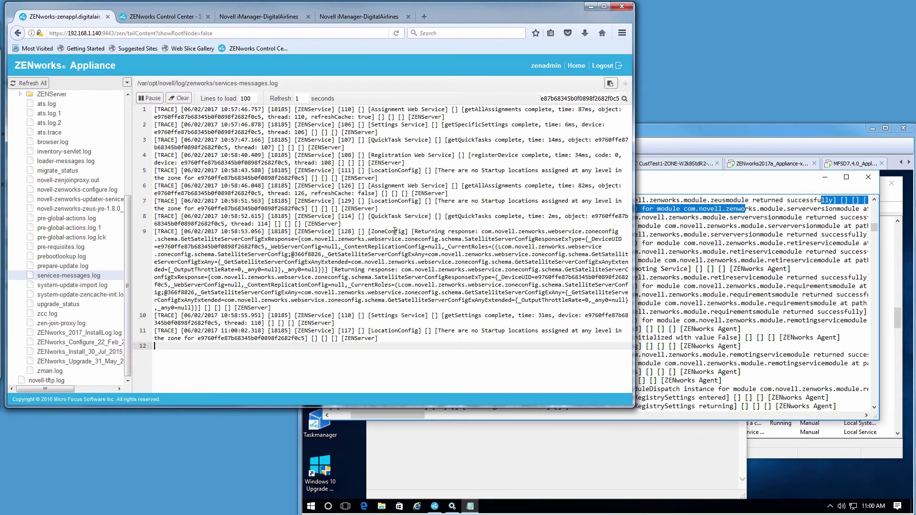
pyautogui.click(178, 18)
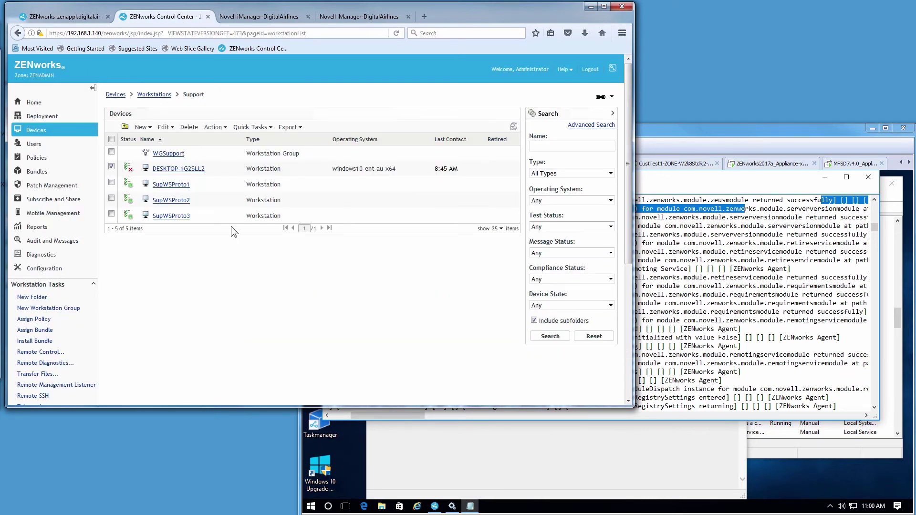
pyautogui.click(269, 128)
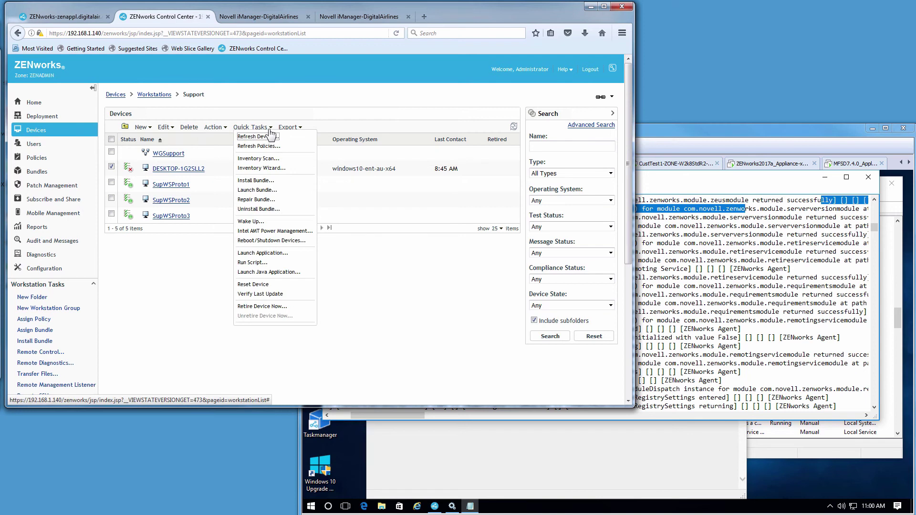